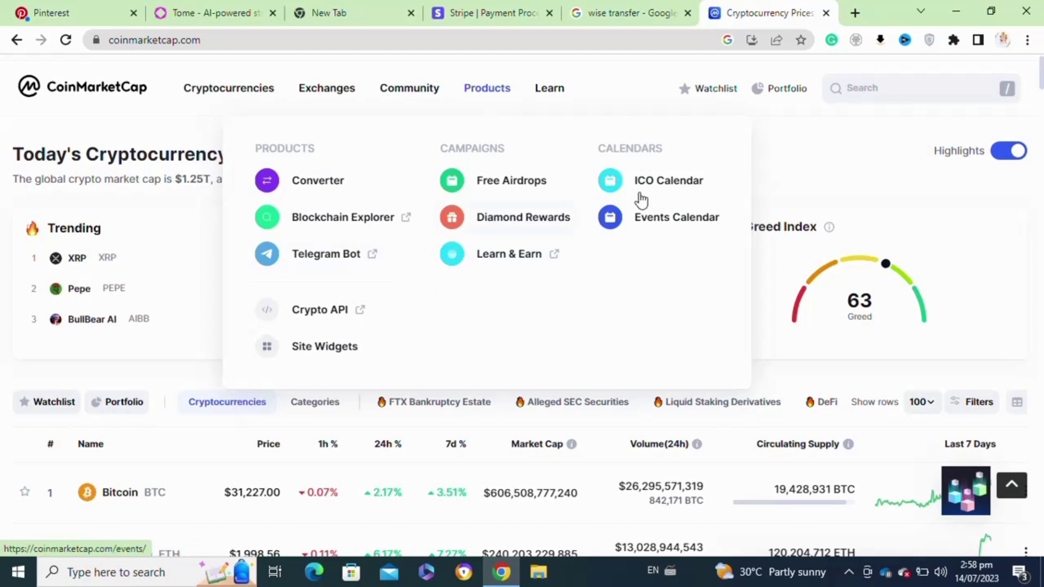
Step: Choose Diamond Rewards under Campaigns in the Products menu to load its page
{"action": "left_click", "coordinate": [669, 180]}
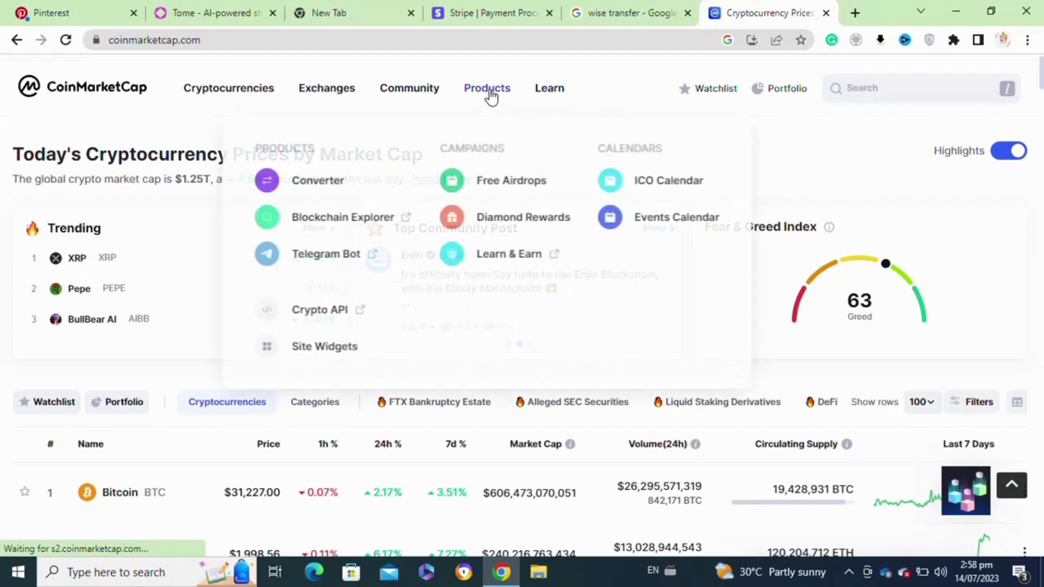
{"action": "left_click", "coordinate": [461, 221]}
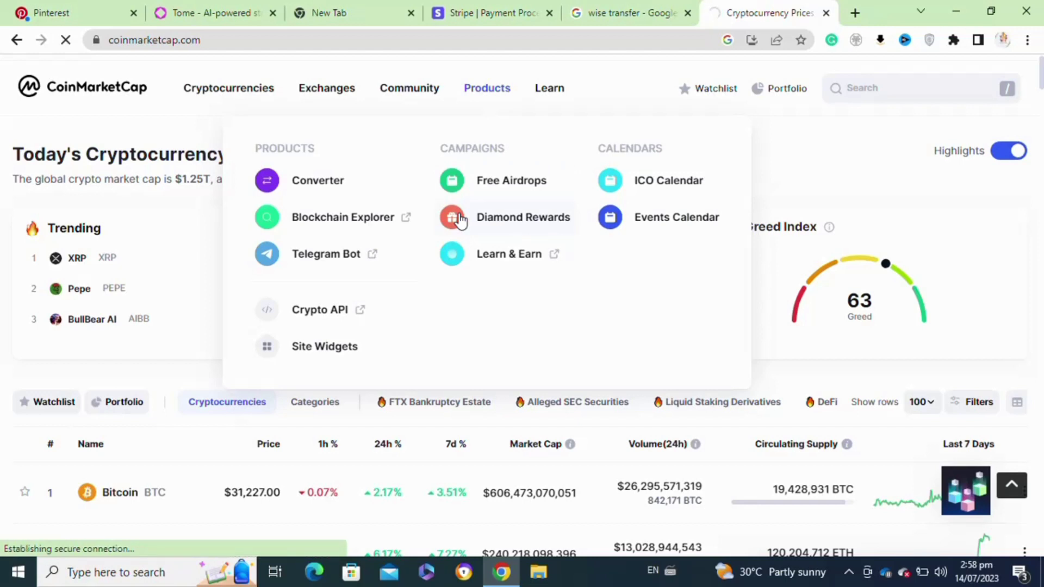